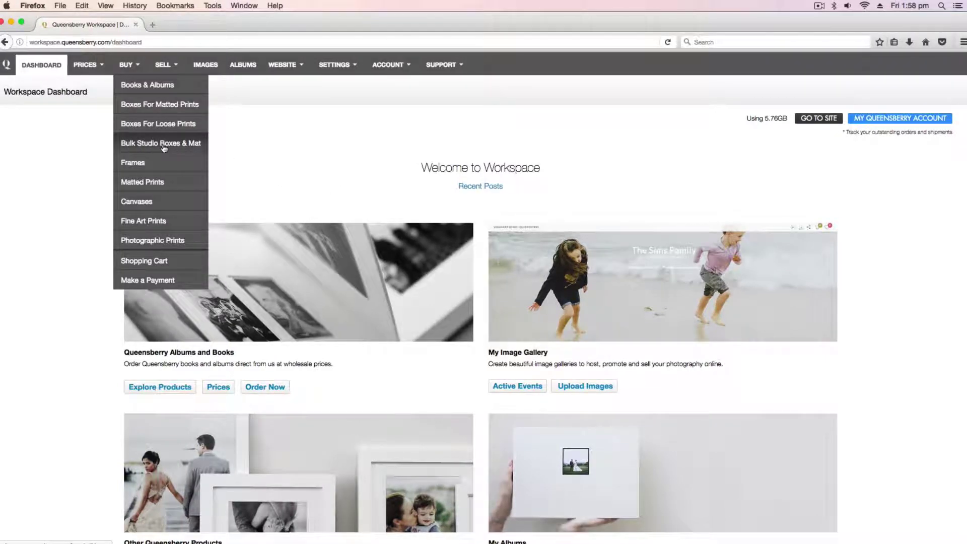
Step: Open the Bulk Studio Boxes & Mat order page from the BUY menu
left_click(194, 147)
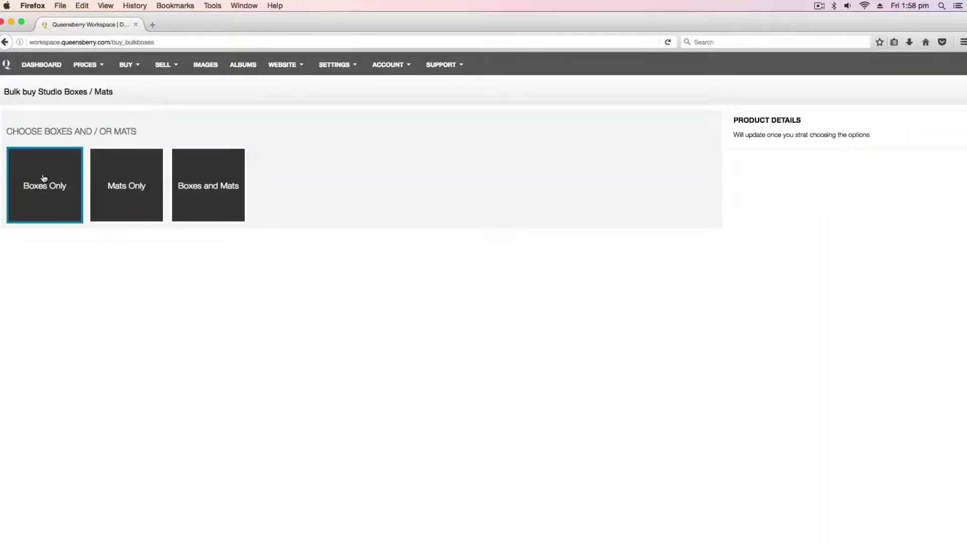
Step: Choose a Boxes and Mats order with vertical 14 x 11 boxes
left_click(195, 187)
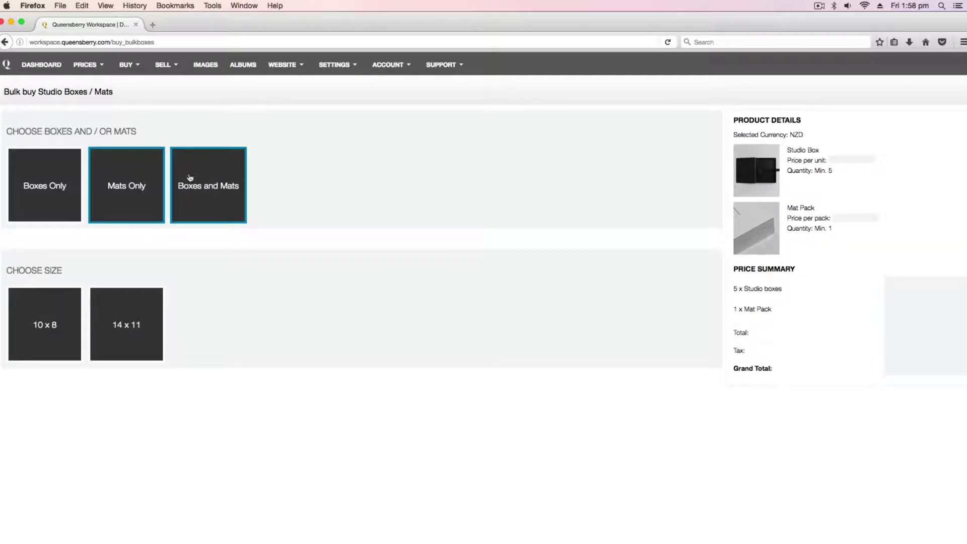
left_click(116, 314)
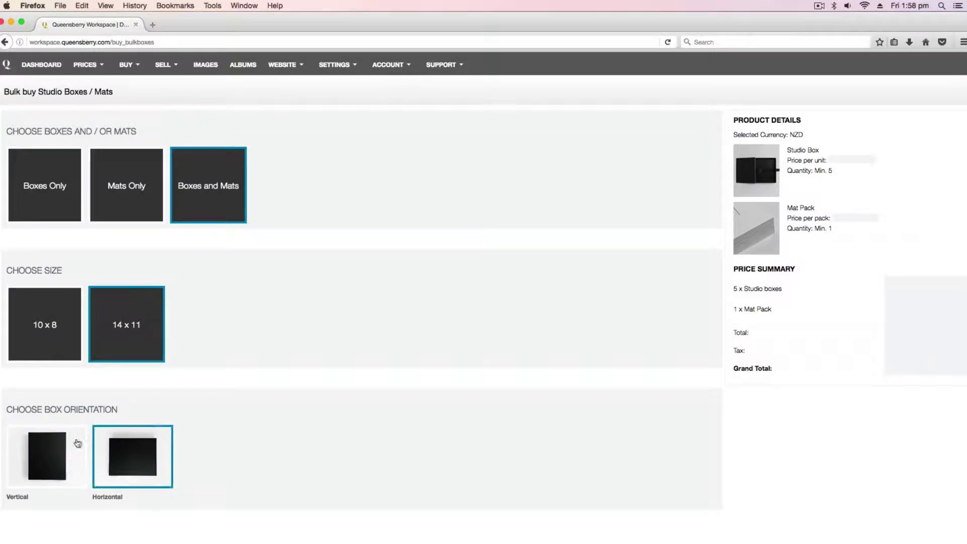
left_click(45, 443)
Step: Set the box quantity to 10 and the depth to '25 Mats to fit'
left_click(85, 505)
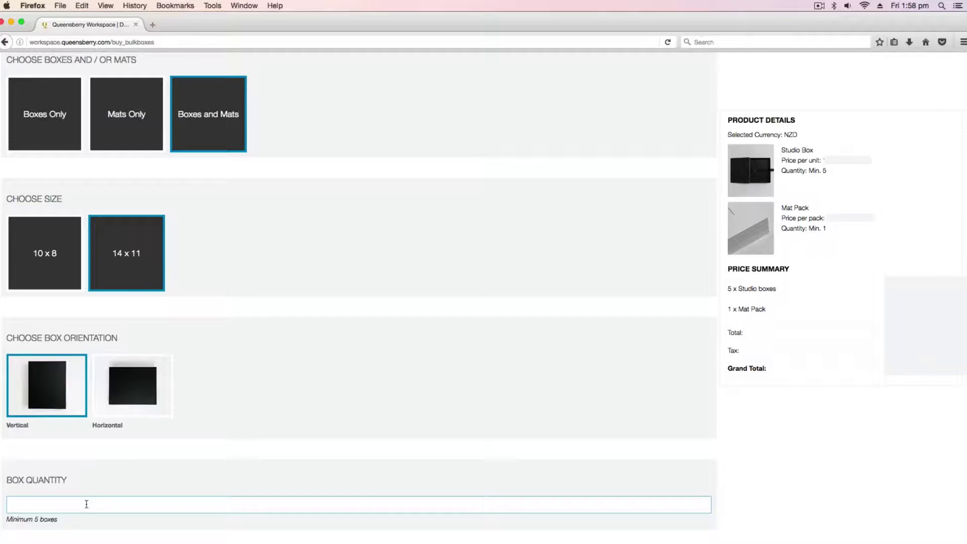
type("10")
left_click(144, 480)
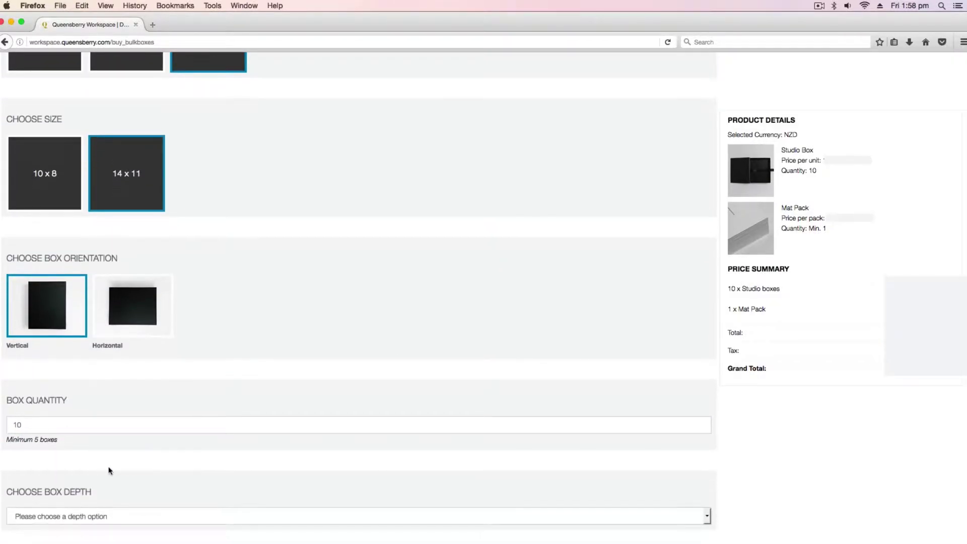
left_click(106, 525)
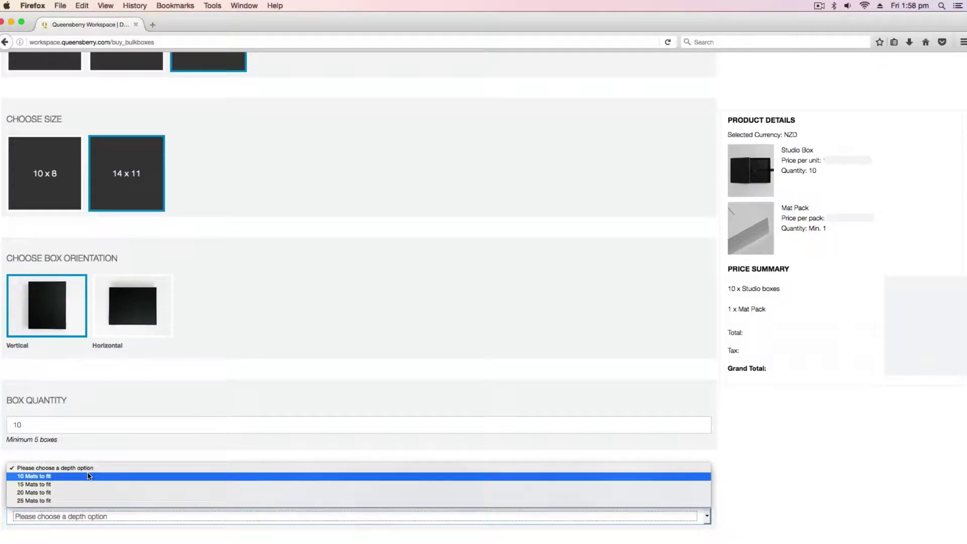
left_click(80, 501)
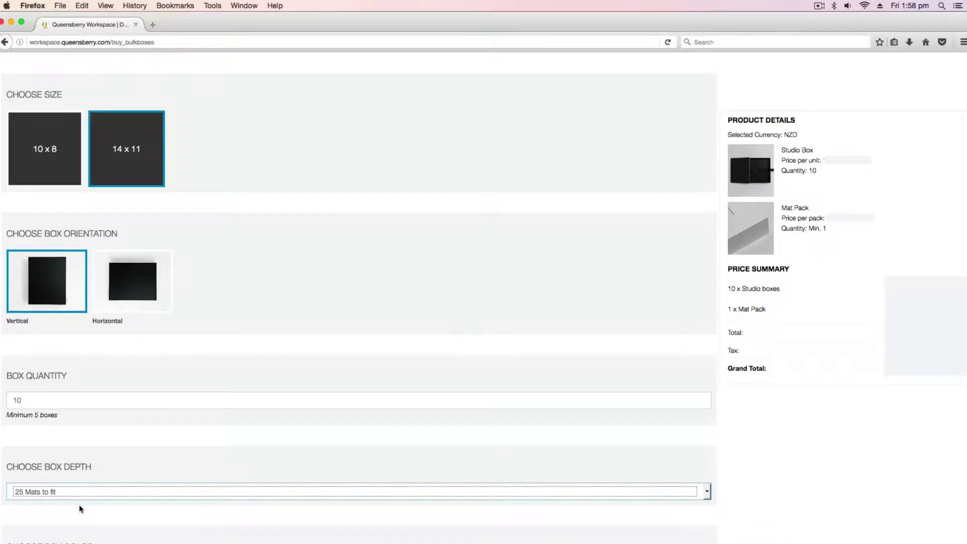
scroll(79, 509, "down", 3)
Step: Try Pearl, Driftwood and Breeze, then pick Carbon boxes with a bow closure ribbon
left_click(126, 479)
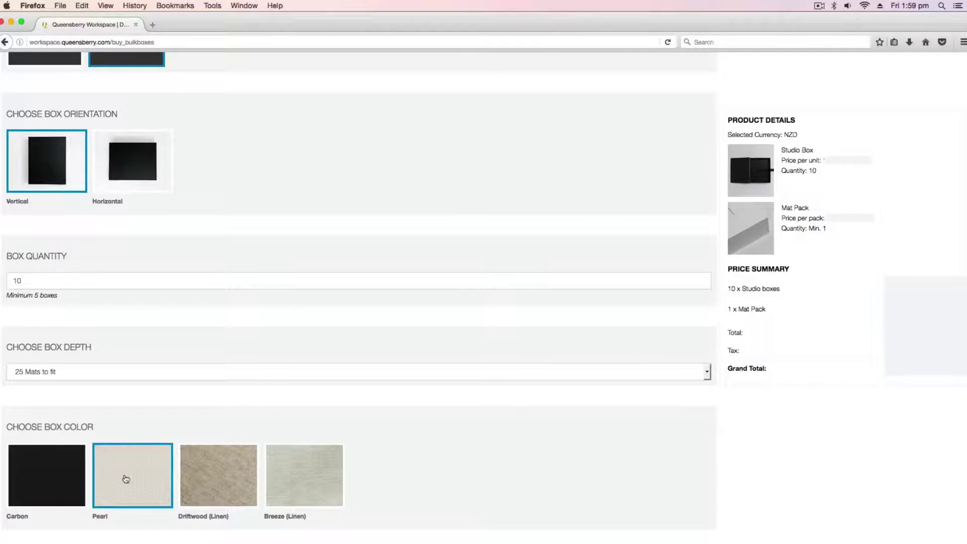
left_click(228, 476)
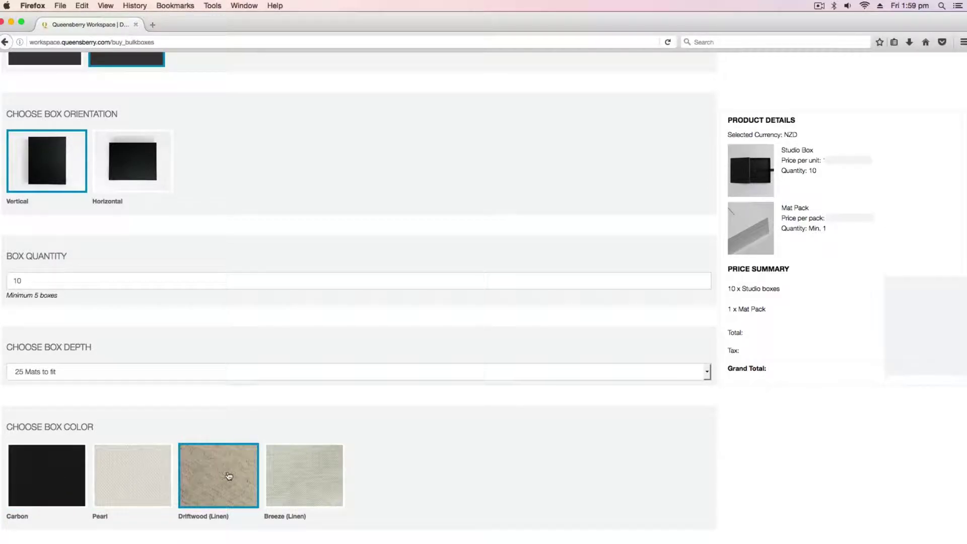
left_click(288, 476)
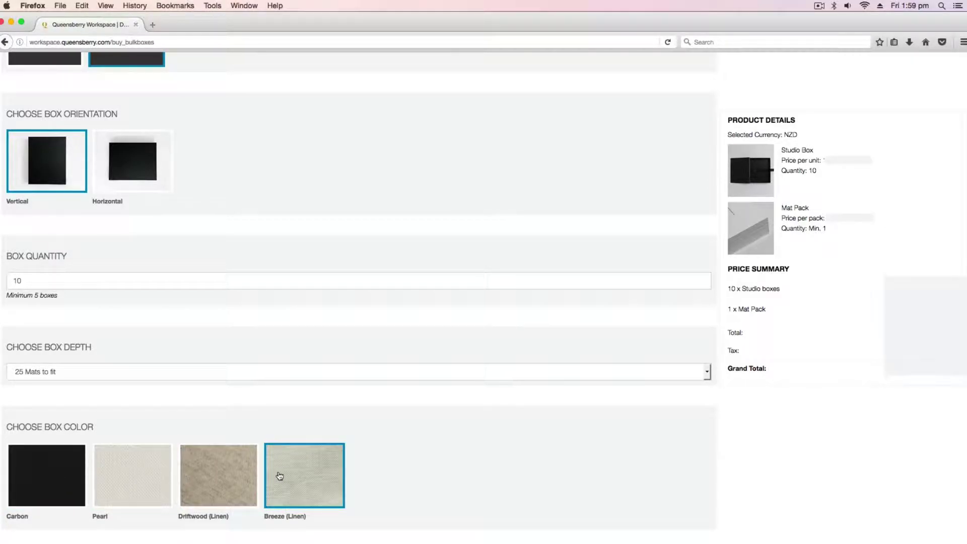
left_click(133, 476)
left_click(52, 476)
scroll(52, 476, "down", 3)
left_click(71, 475)
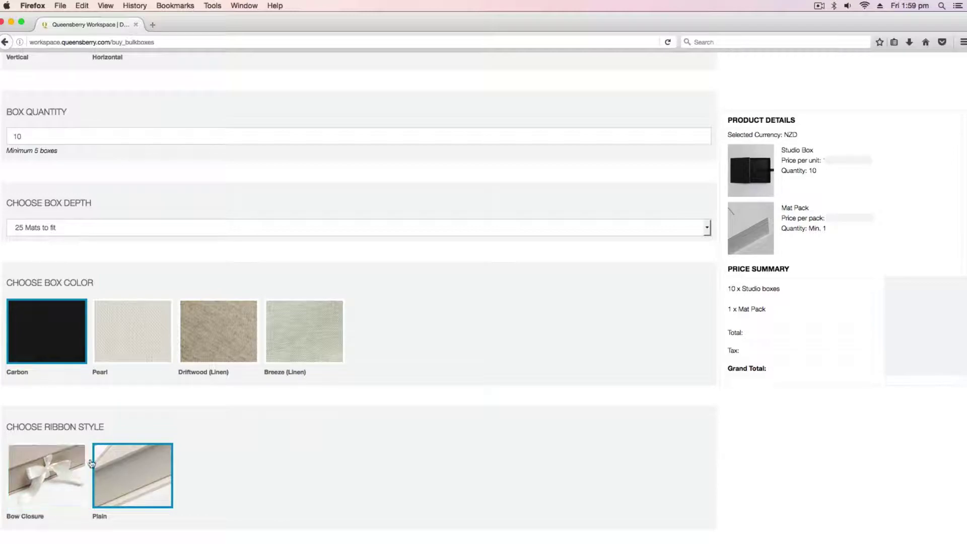
left_click(43, 475)
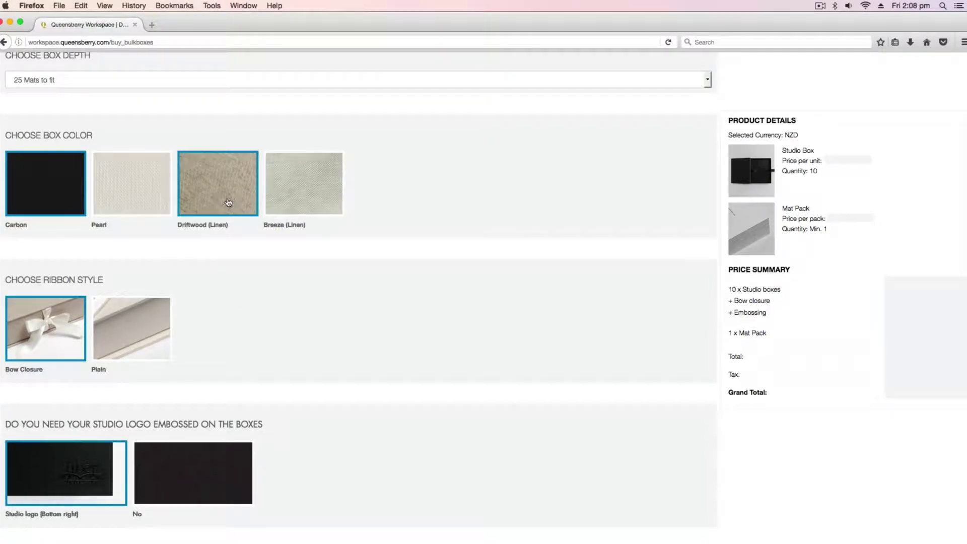
Step: Choose bottom-right studio logo embossing and dismiss the warning, keeping the embossing
left_click(228, 203)
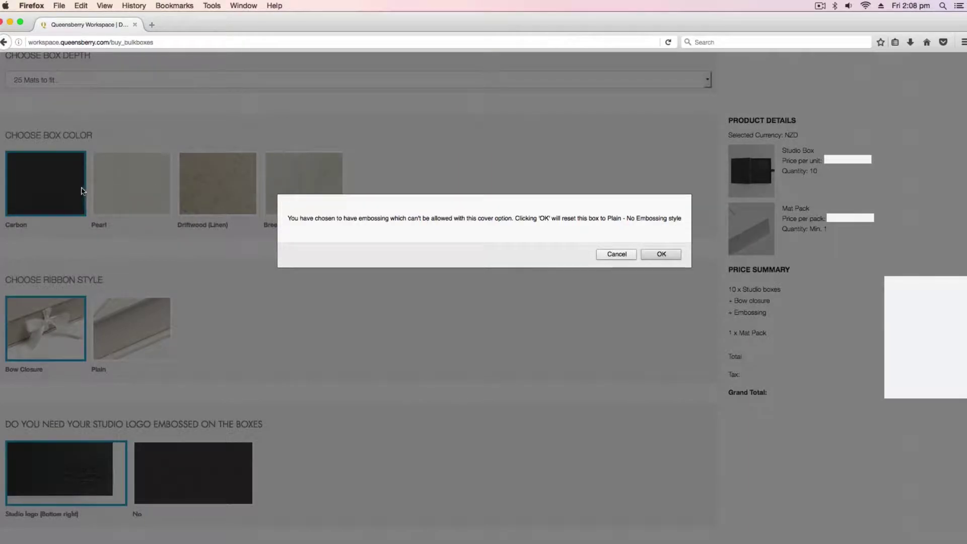
left_click(617, 254)
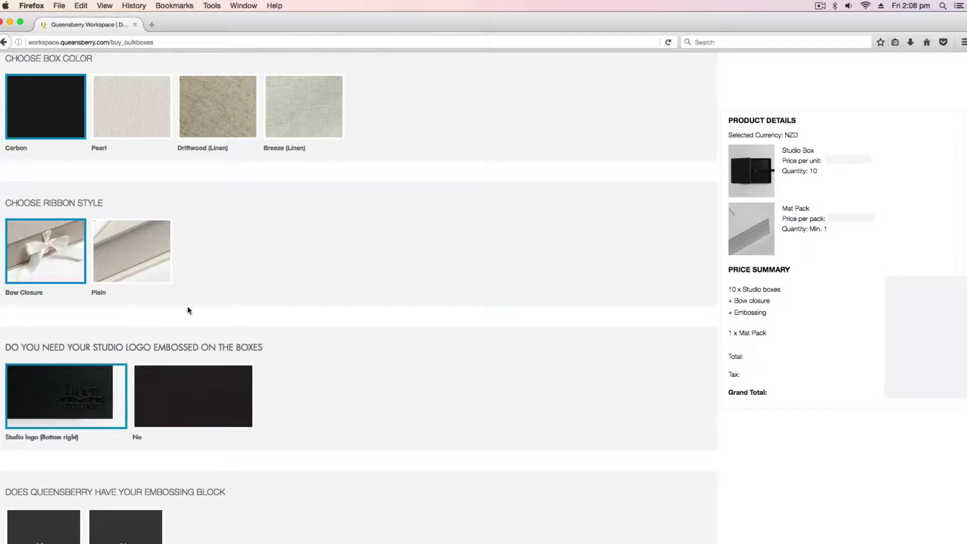
scroll(66, 310, "down", 1)
scroll(61, 393, "down", 5)
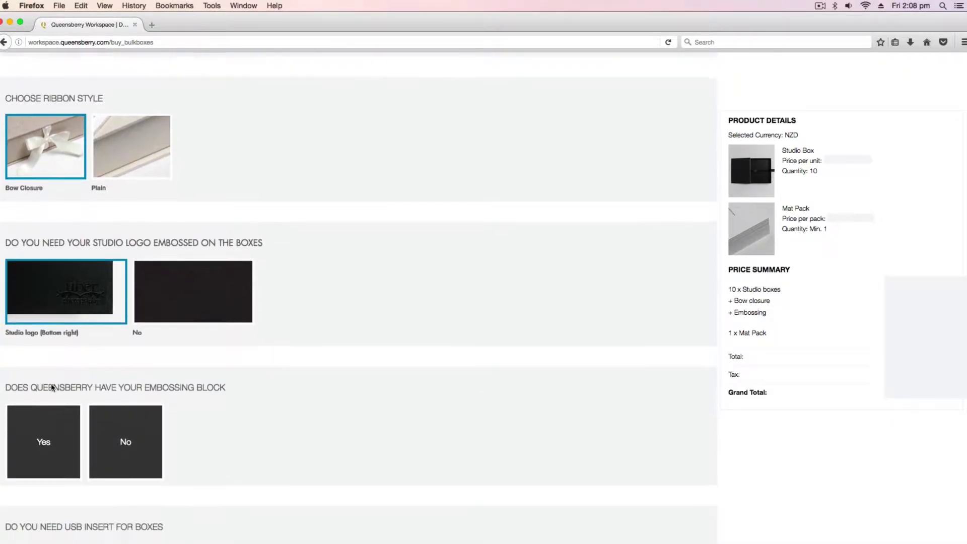
scroll(50, 408, "up", 3)
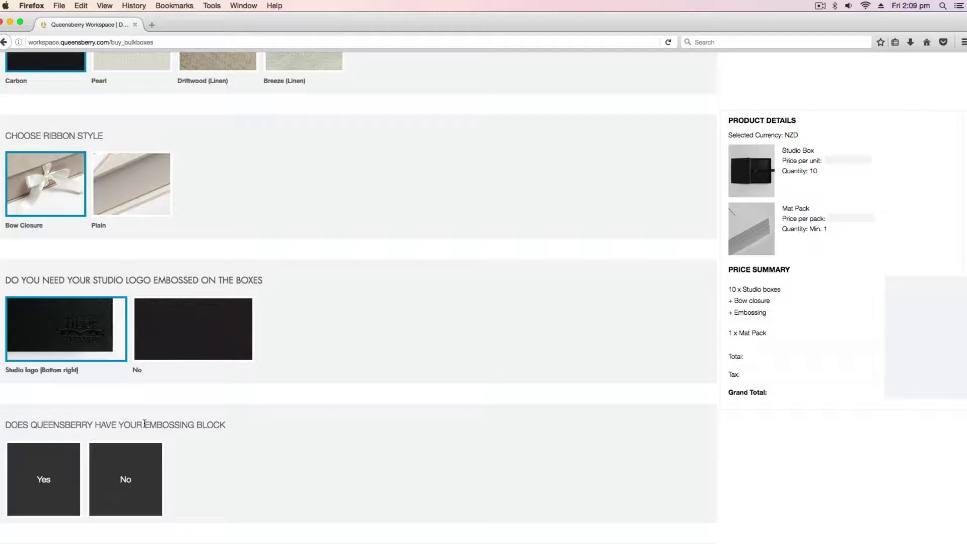
Step: Answer No for an existing embossing block and Yes for a USB insert
left_click(152, 463)
scroll(137, 454, "down", 4)
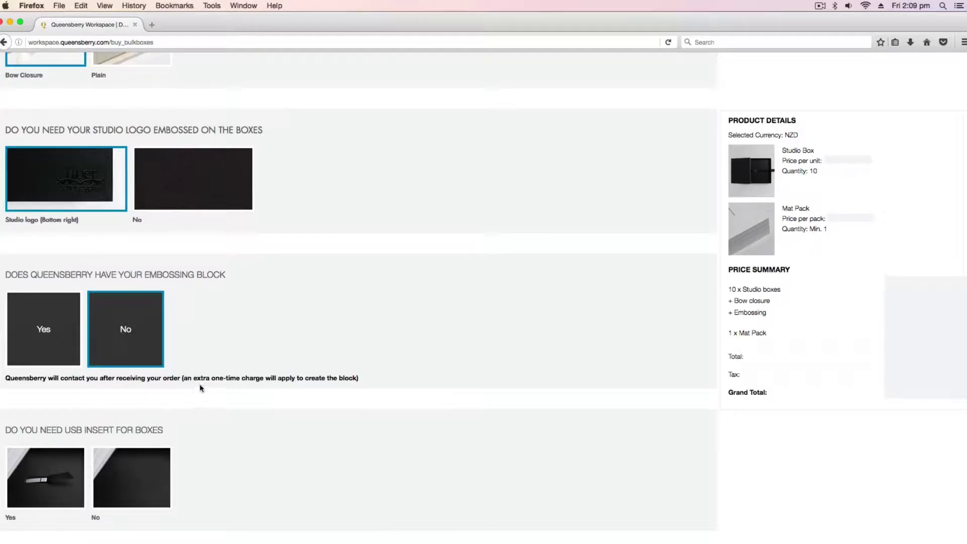
left_click(68, 454)
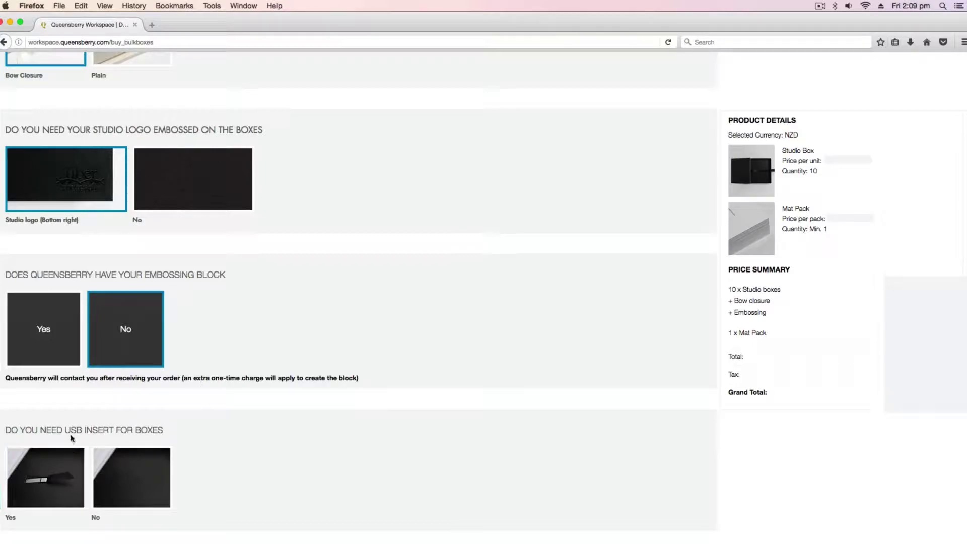
scroll(55, 467, "down", 3)
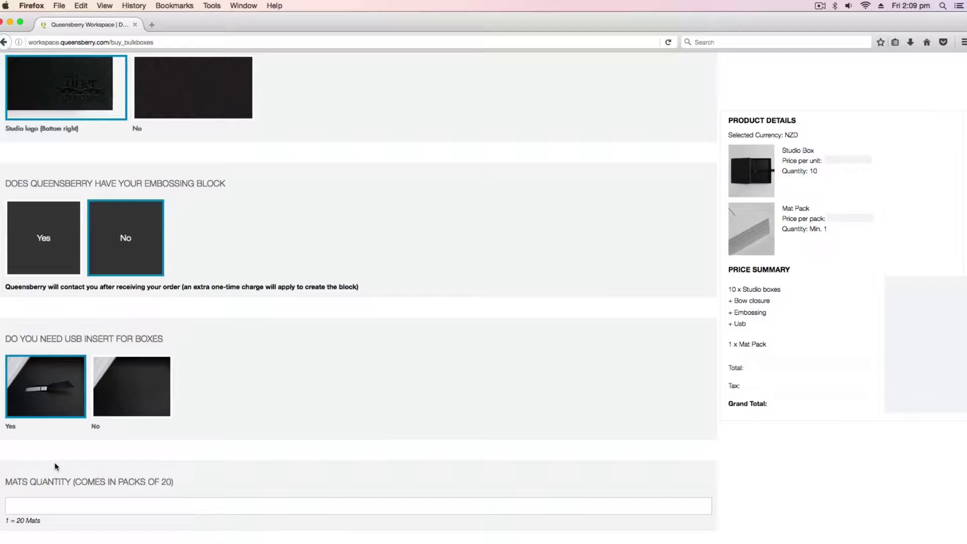
Step: Enter 3 as the mats quantity, then try black as the mat colour
left_click(60, 505)
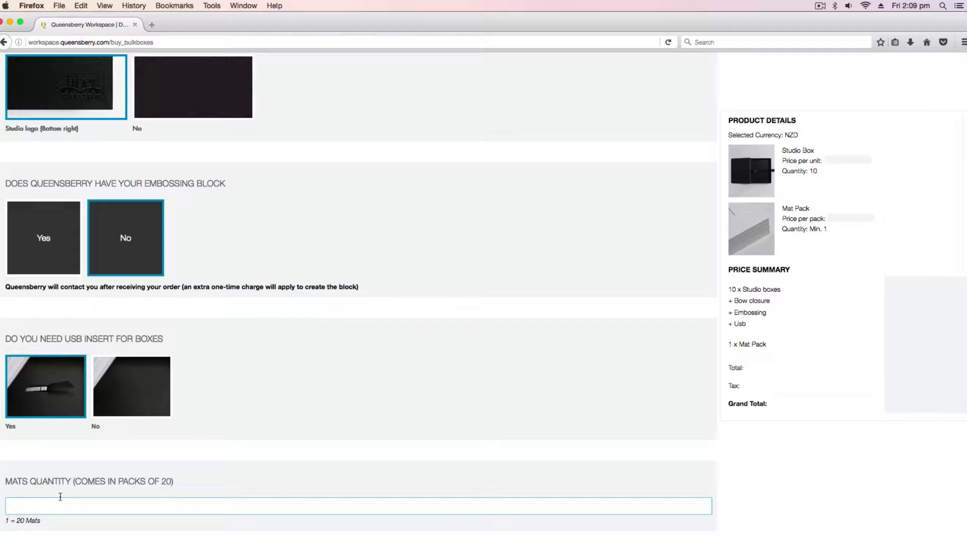
type("3")
left_click(188, 463)
scroll(188, 461, "down", 3)
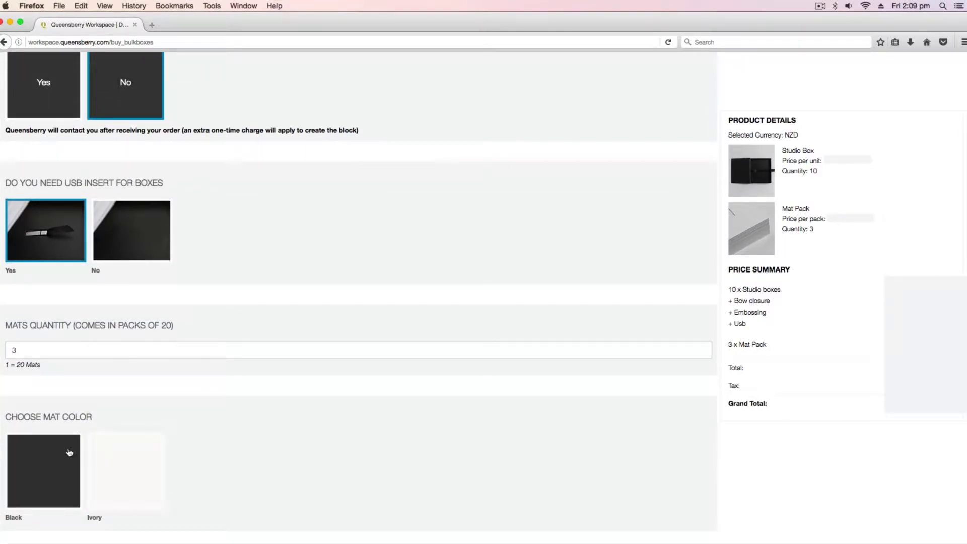
left_click(67, 451)
Step: Choose Ivory mats with the portrait 10x7 (245mm x 170mm) template
left_click(99, 468)
scroll(346, 486, "down", 5)
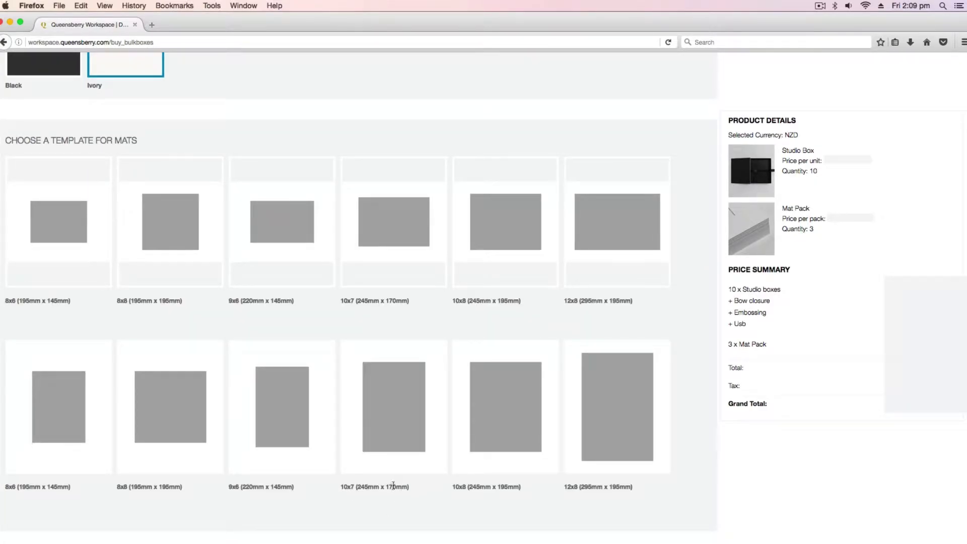
left_click(397, 422)
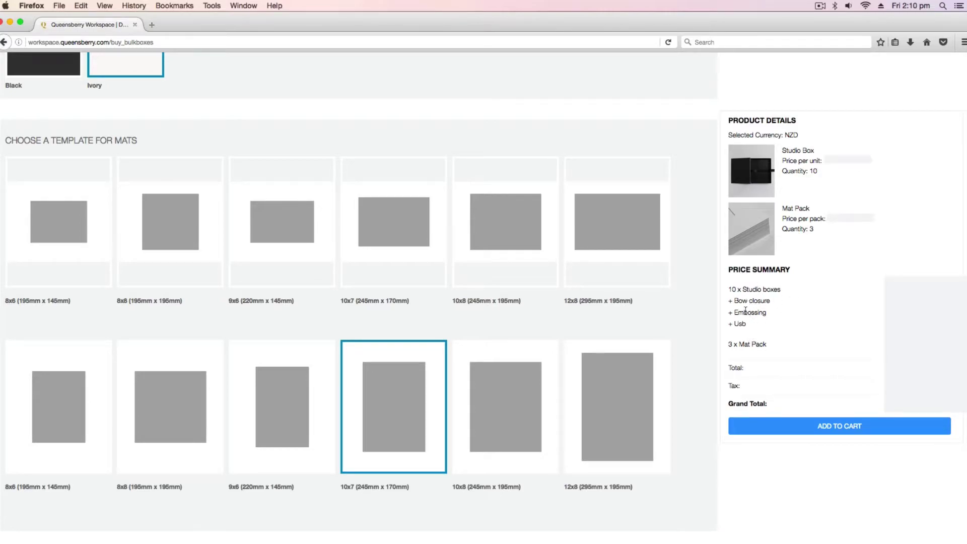
left_click(839, 426)
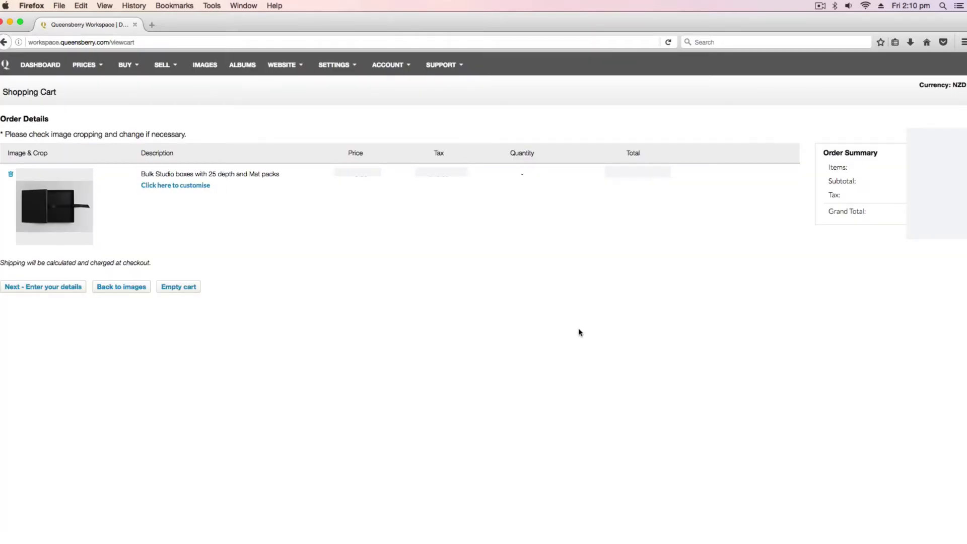